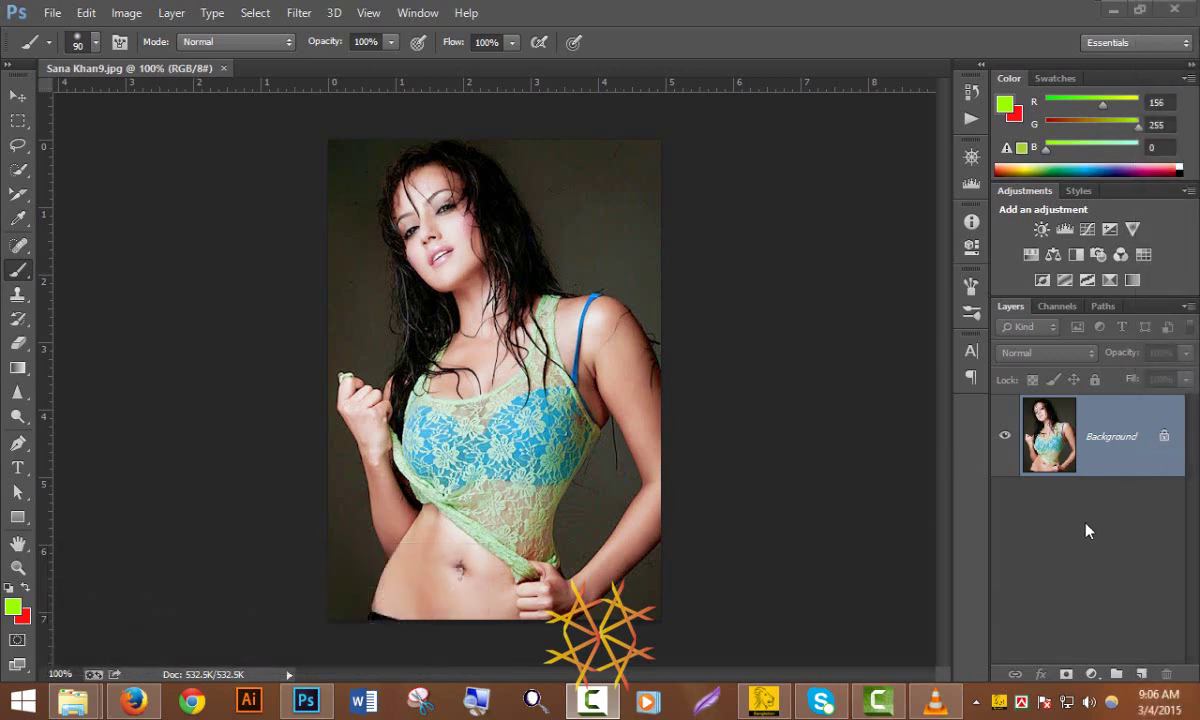
- Convert the locked background into a regular layer with the default settings and duplicate it
double_click(1167, 437)
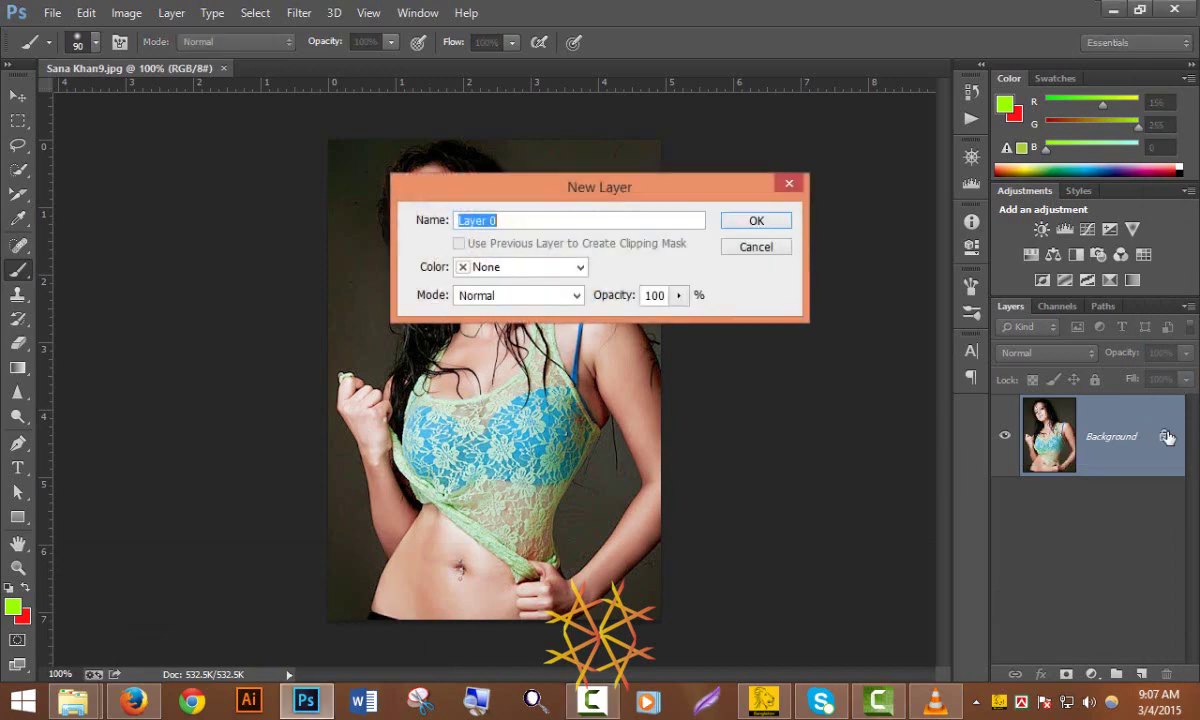
left_click(750, 224)
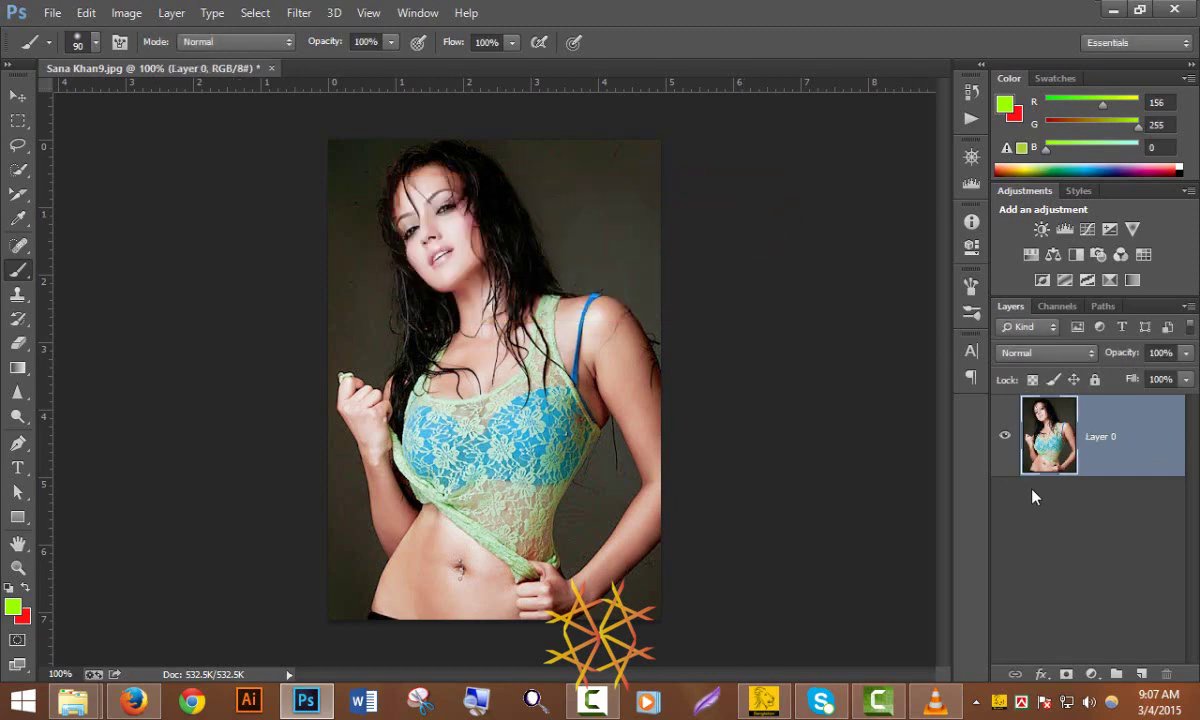
left_click_drag(1061, 410, 1140, 674)
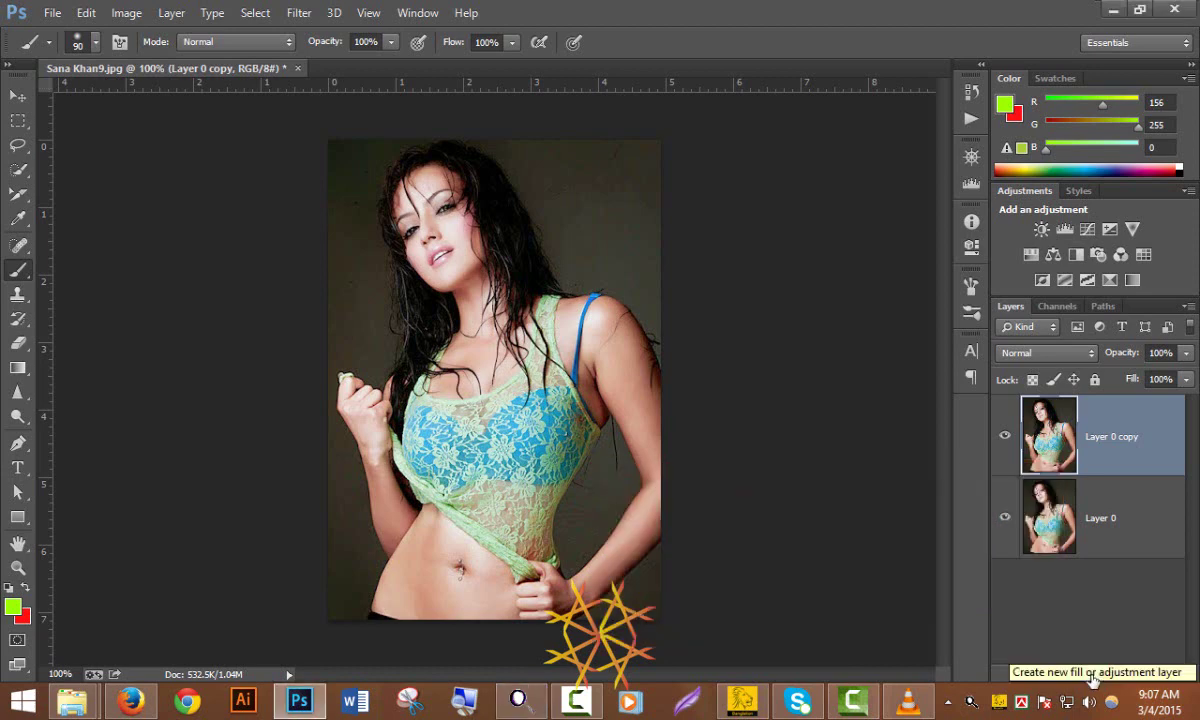
- Add a Hue/Saturation adjustment layer above the duplicate with saturation set to -100
left_click(1093, 676)
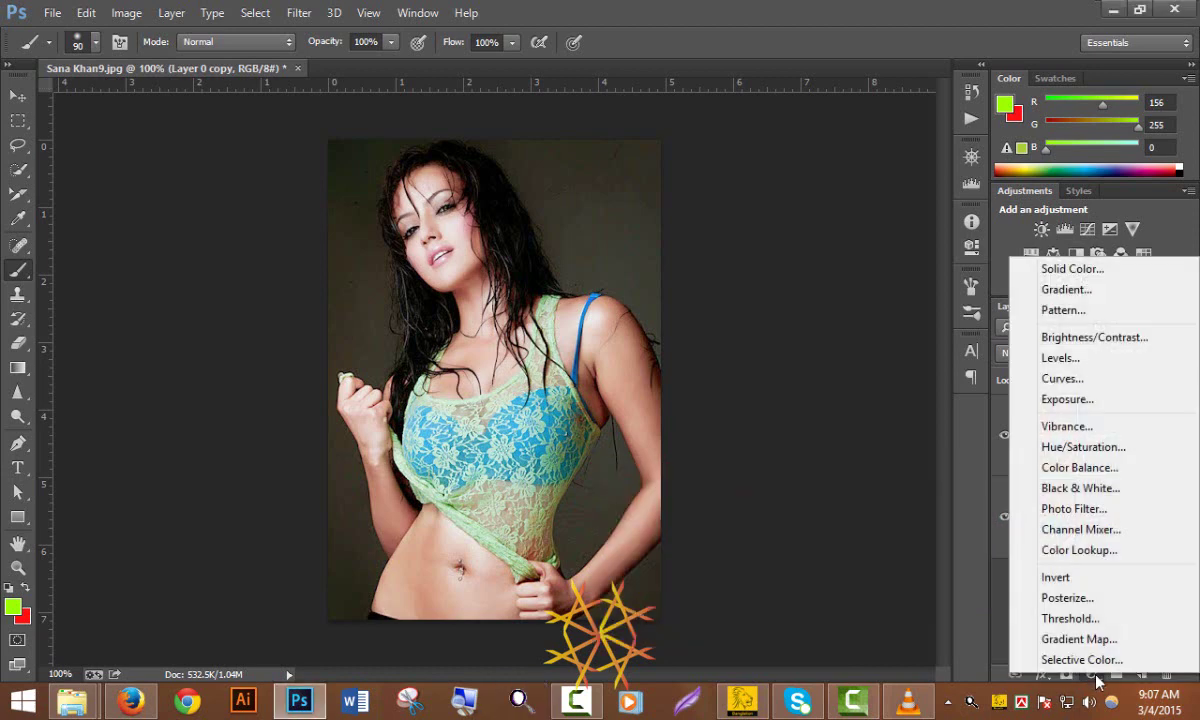
left_click(1093, 452)
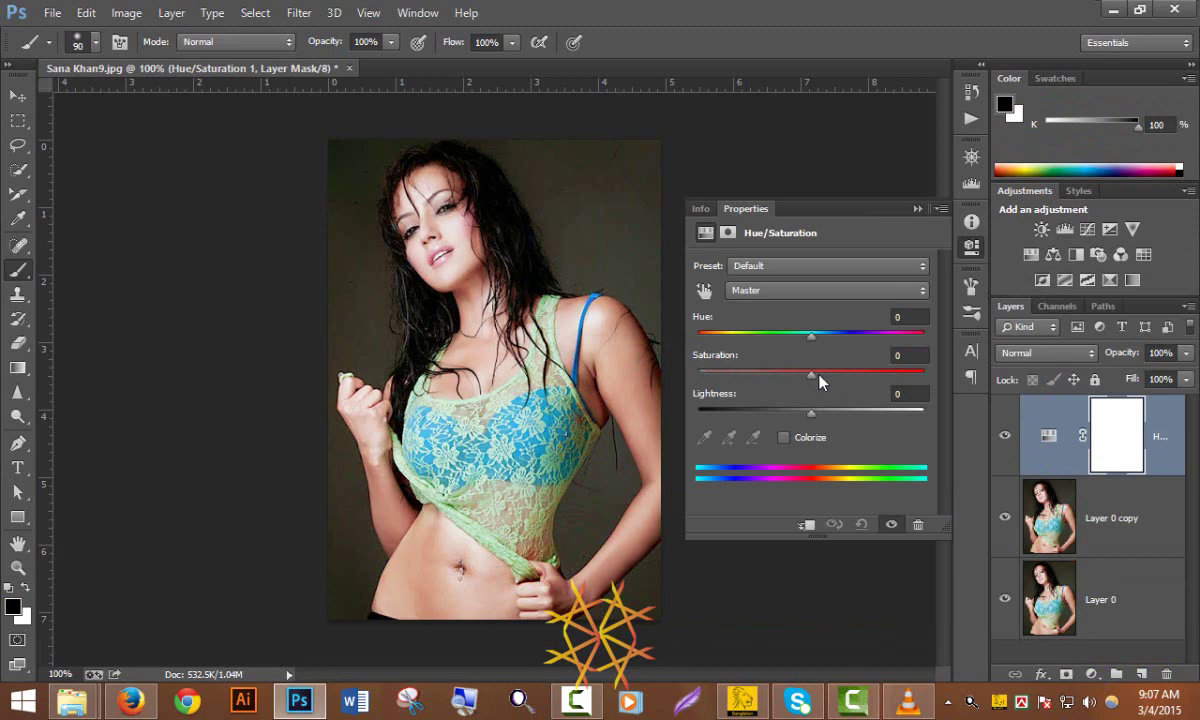
left_click_drag(811, 380, 667, 383)
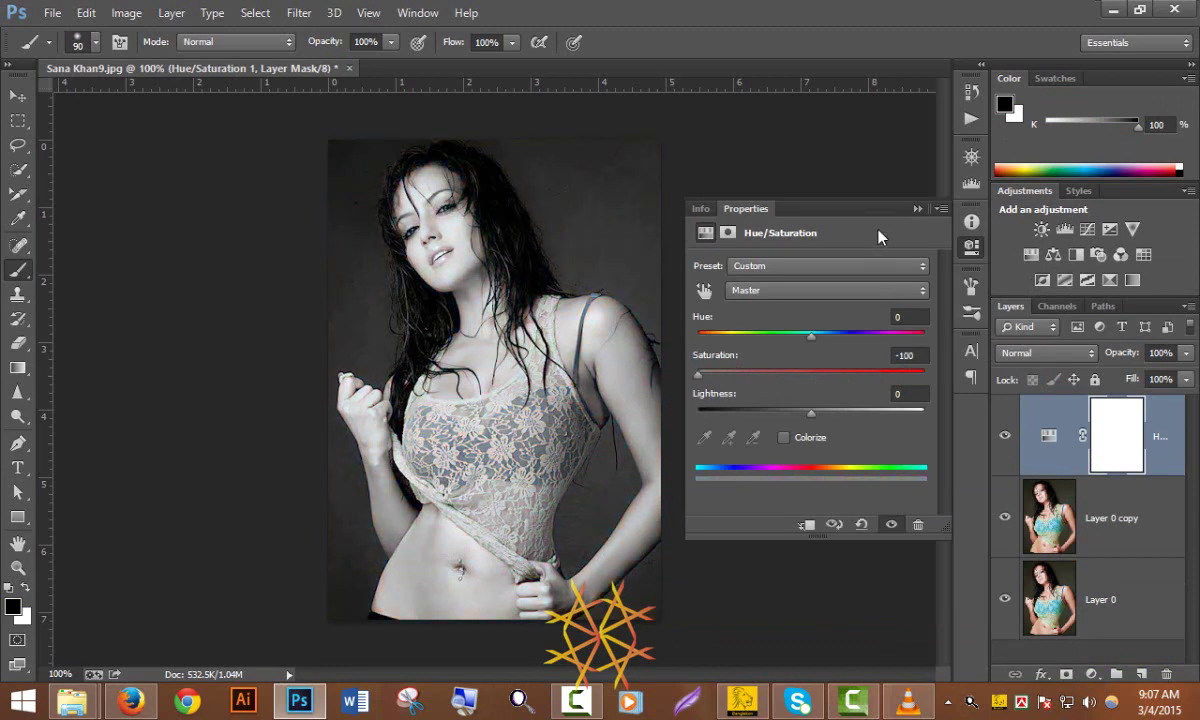
left_click(916, 208)
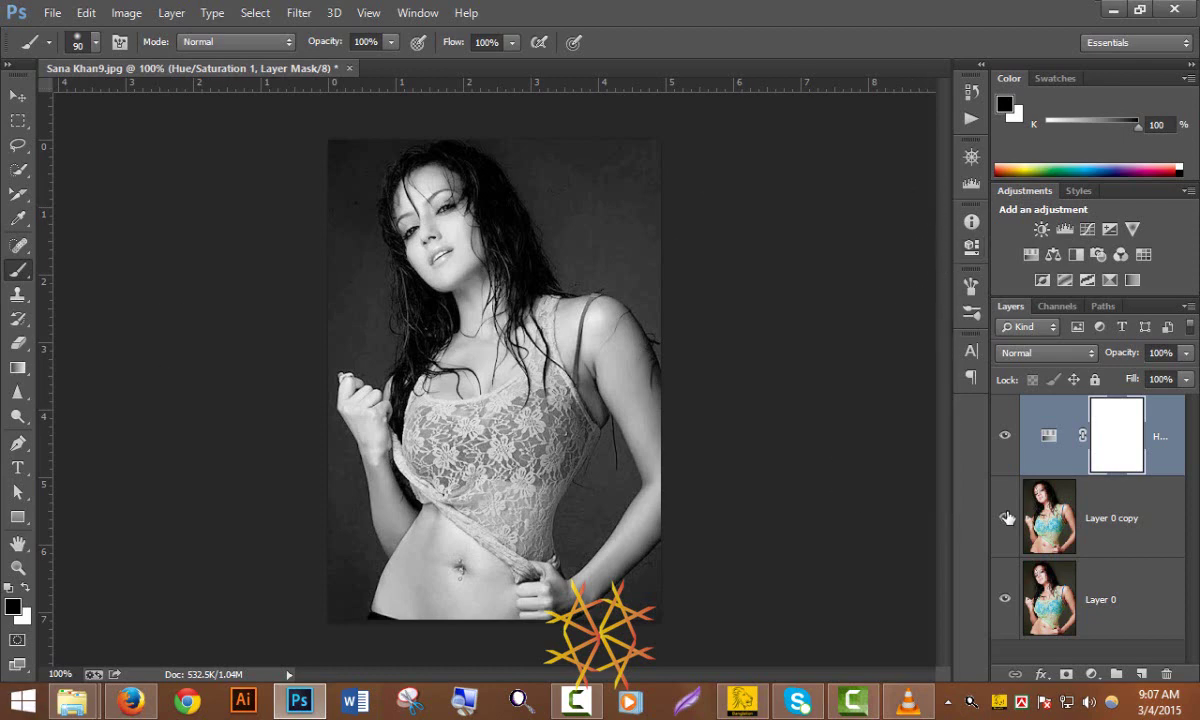
- Set the duplicated photo layer's blend mode to Color Dodge and invert its colors
left_click(1112, 522)
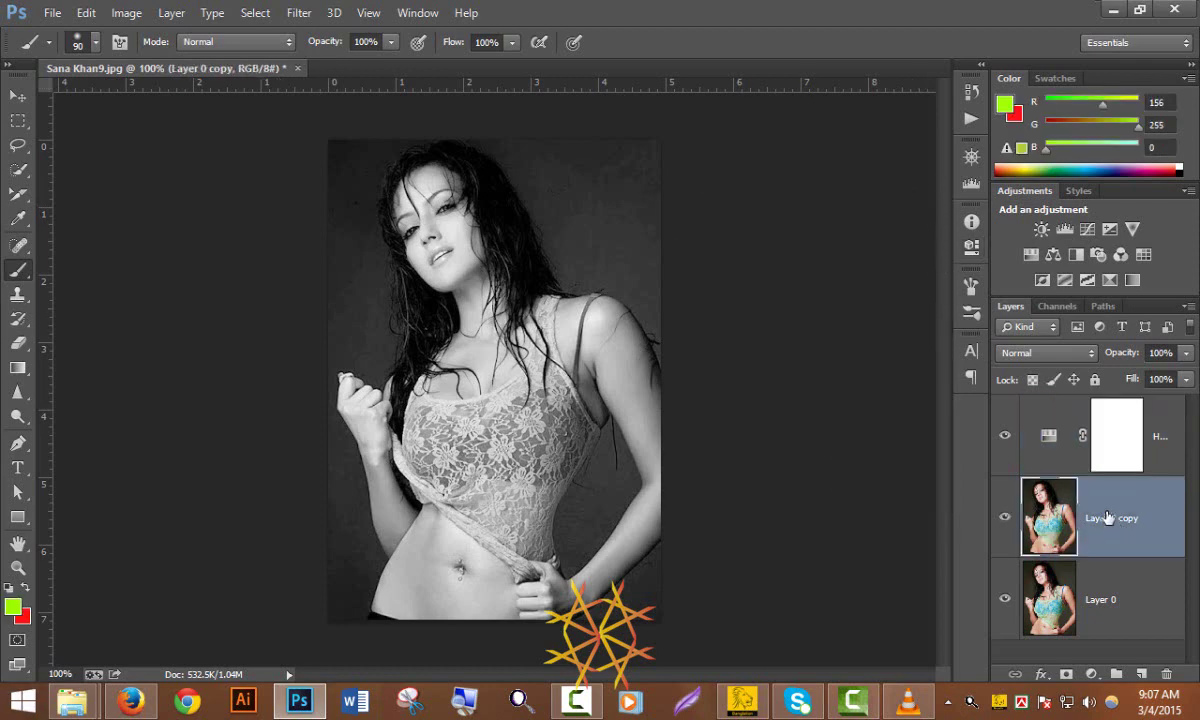
left_click(1018, 352)
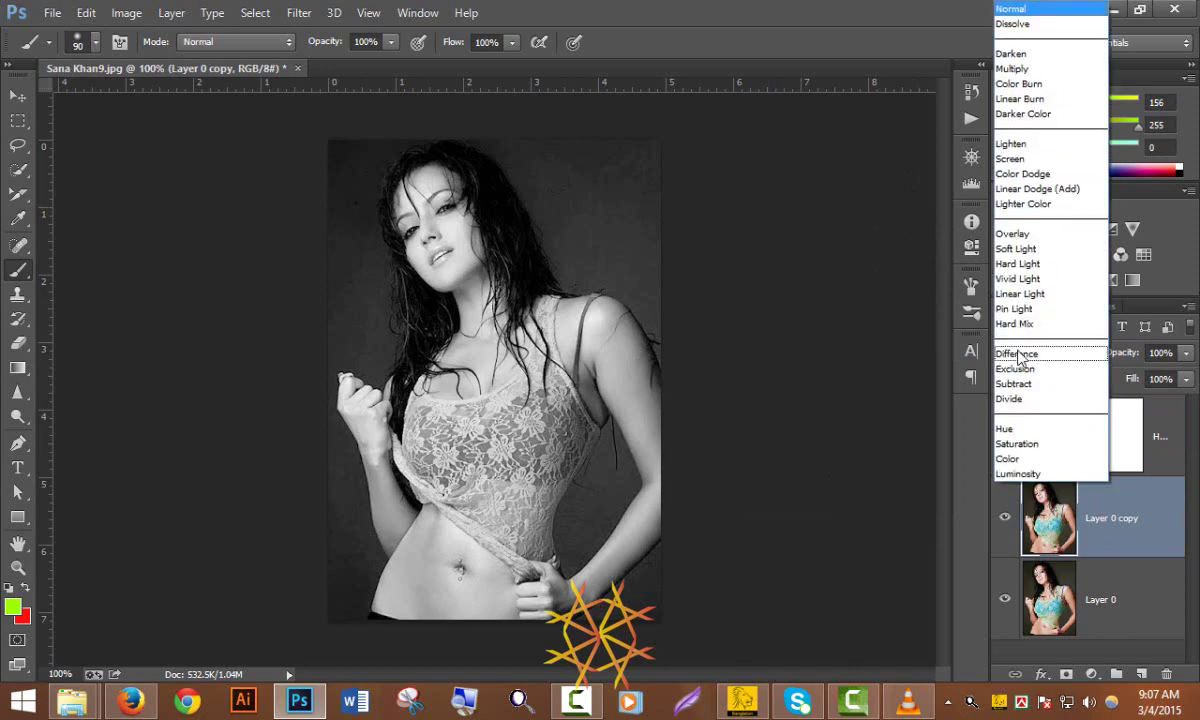
left_click(1022, 174)
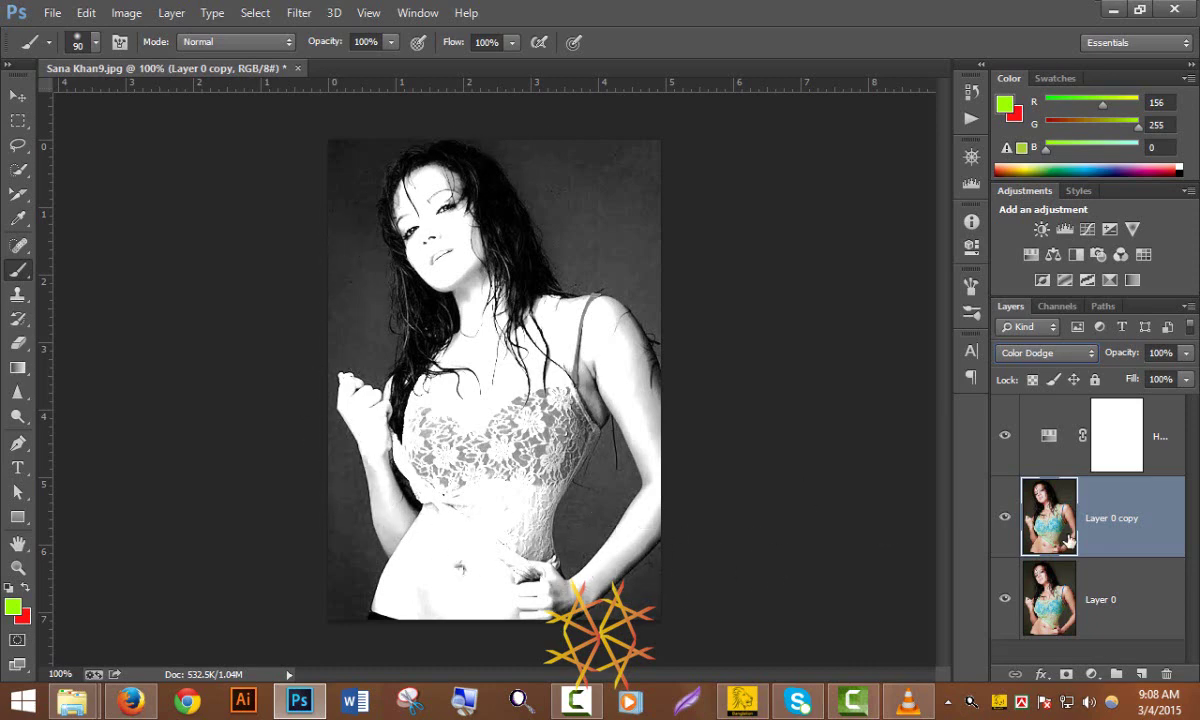
left_click(126, 13)
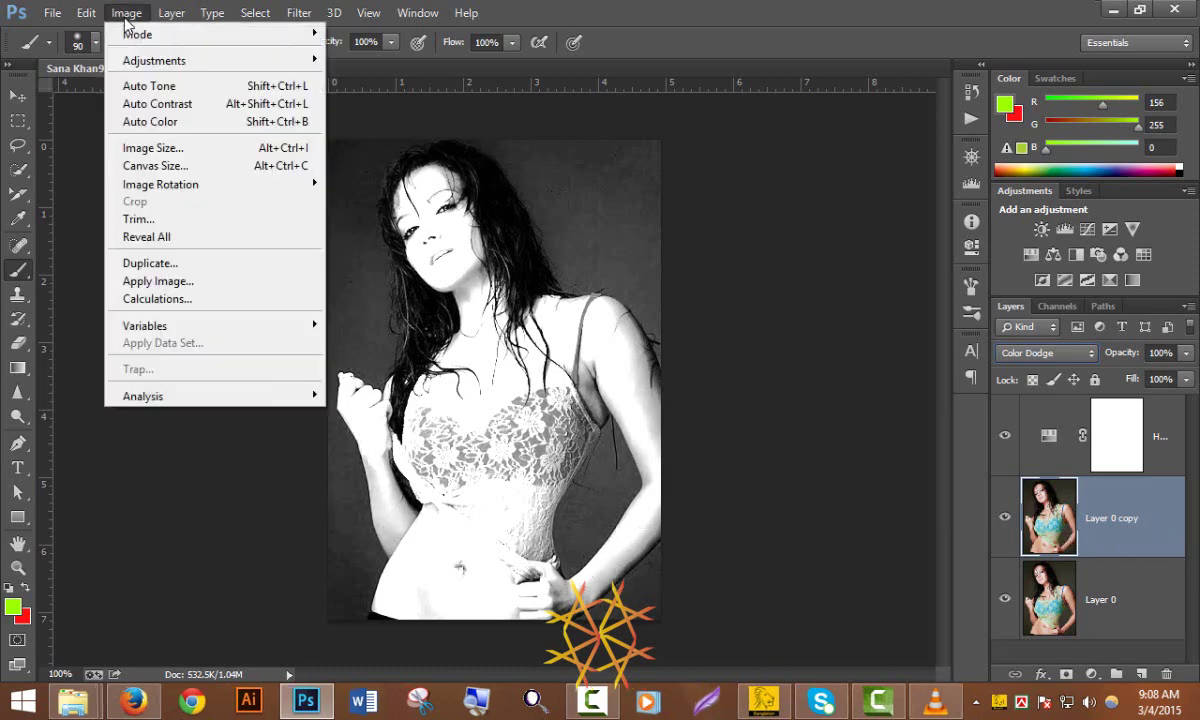
mouse_move(145, 66)
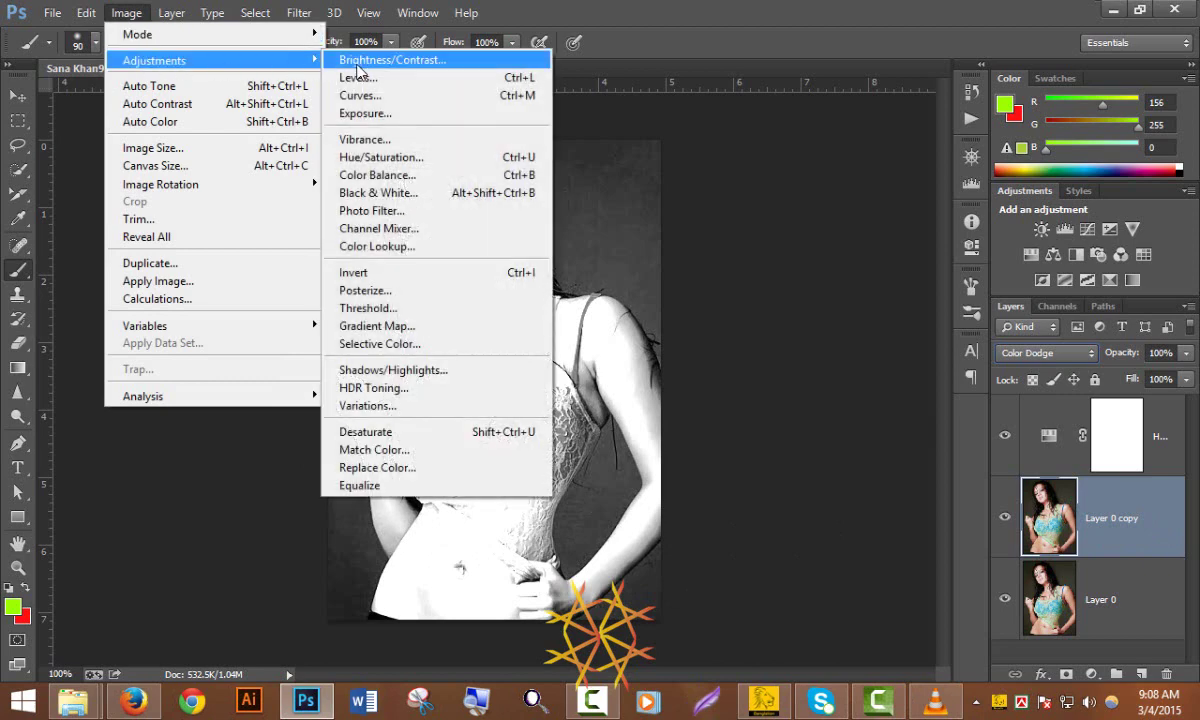
left_click(467, 279)
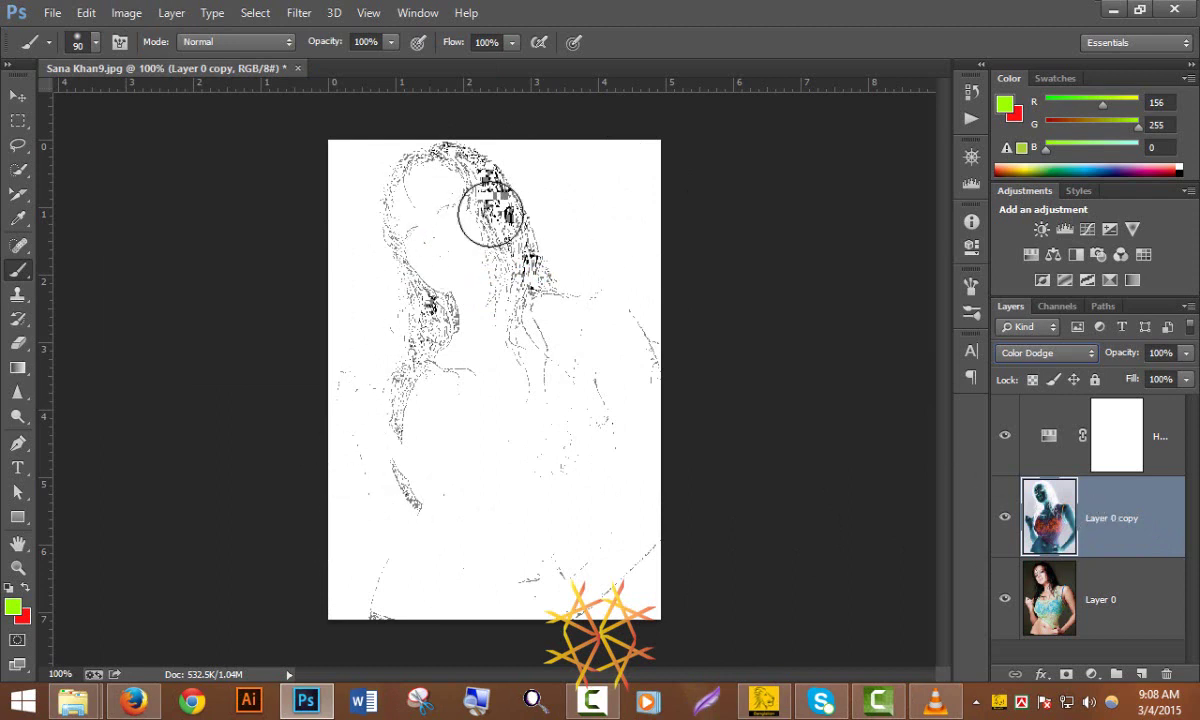
- Apply a Gaussian Blur with a 1.7 pixel radius to the inverted duplicate layer
left_click(296, 14)
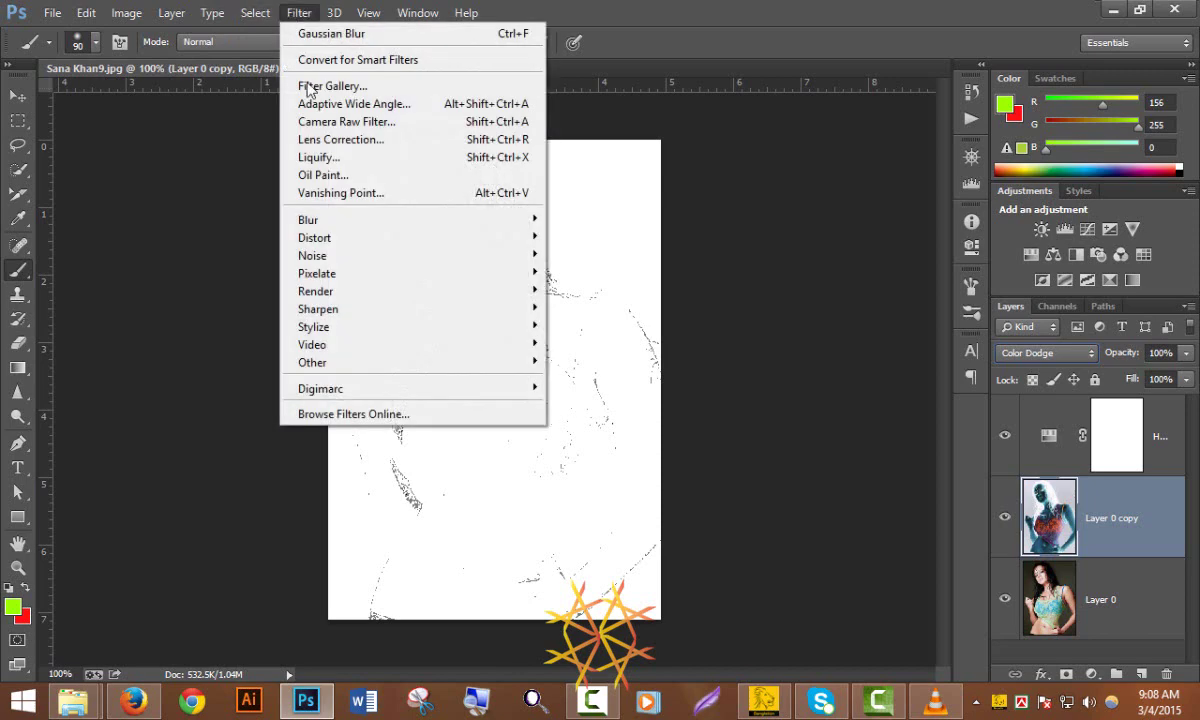
mouse_move(345, 230)
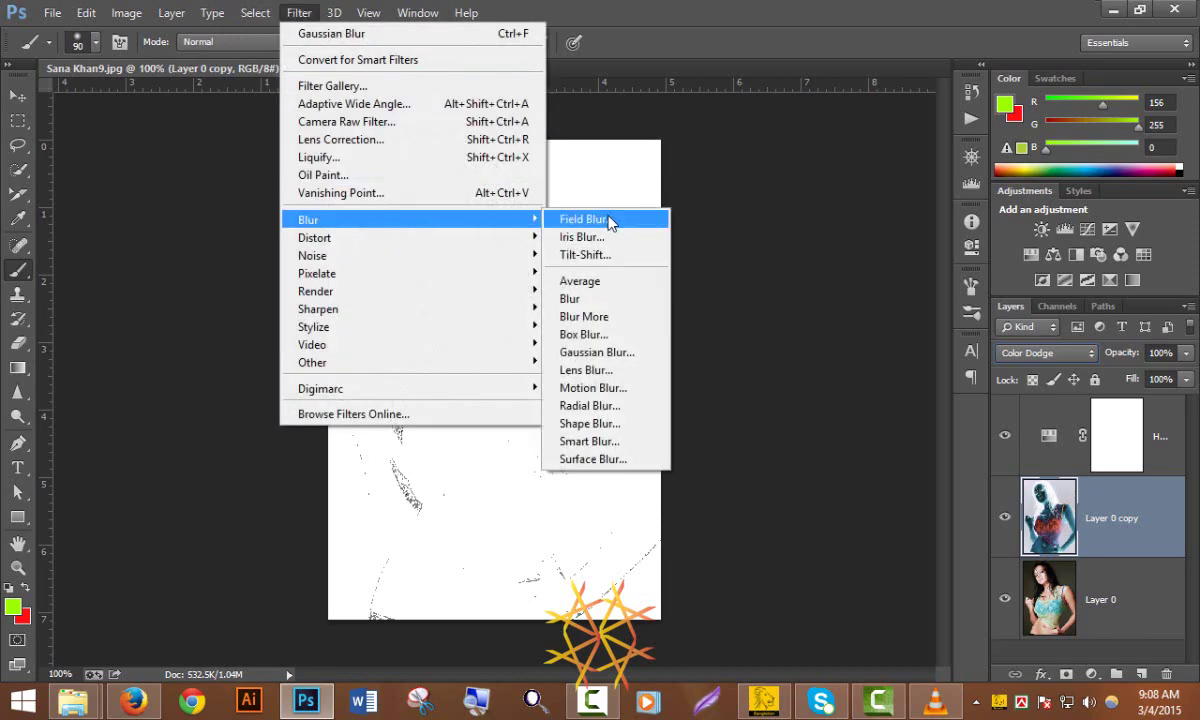
left_click(613, 355)
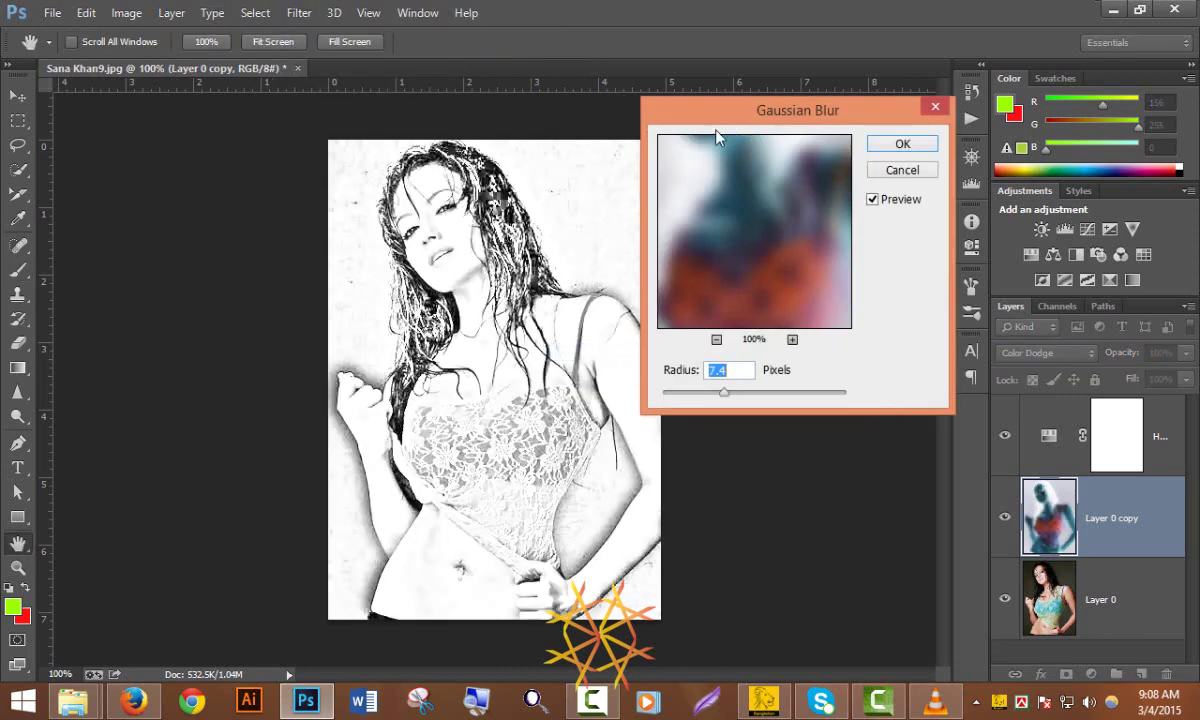
left_click_drag(742, 118, 692, 89)
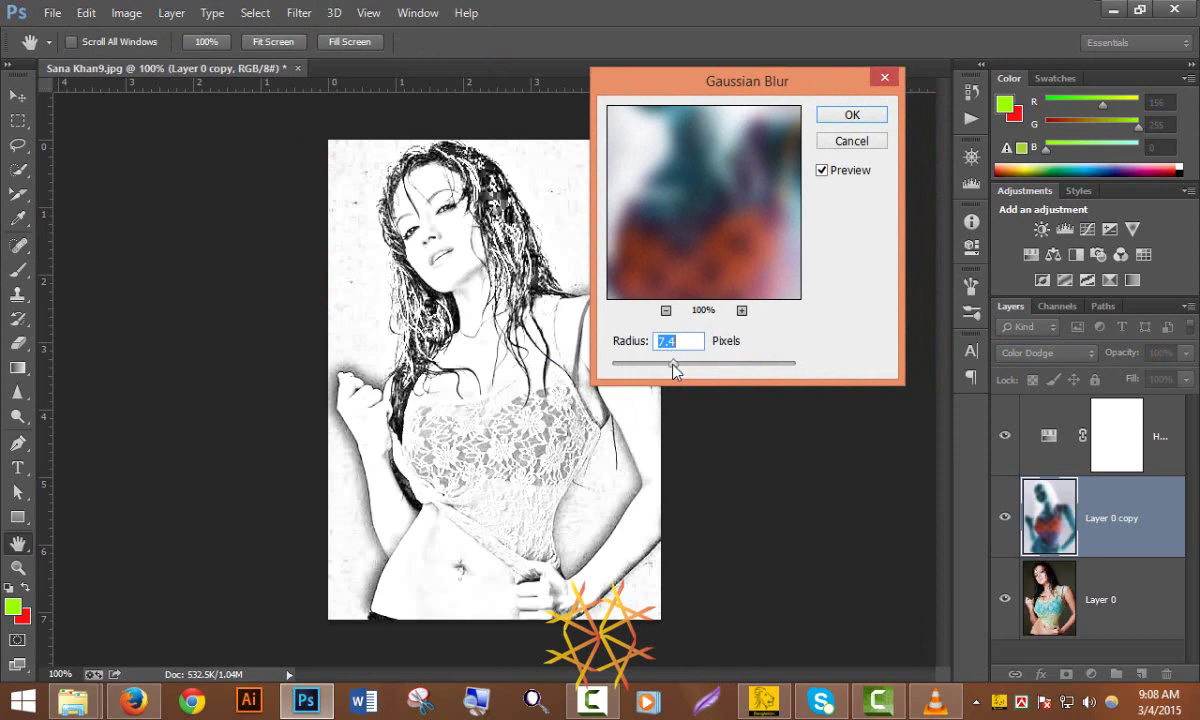
left_click_drag(673, 369, 630, 369)
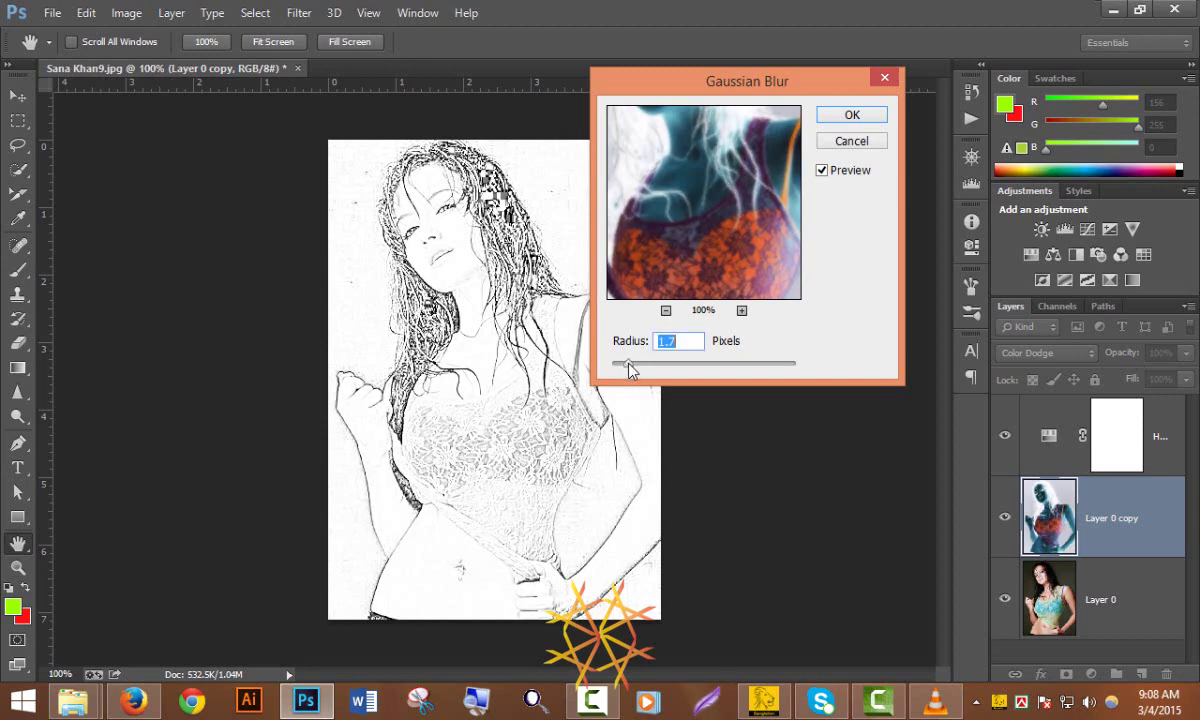
left_click(849, 118)
key("b")
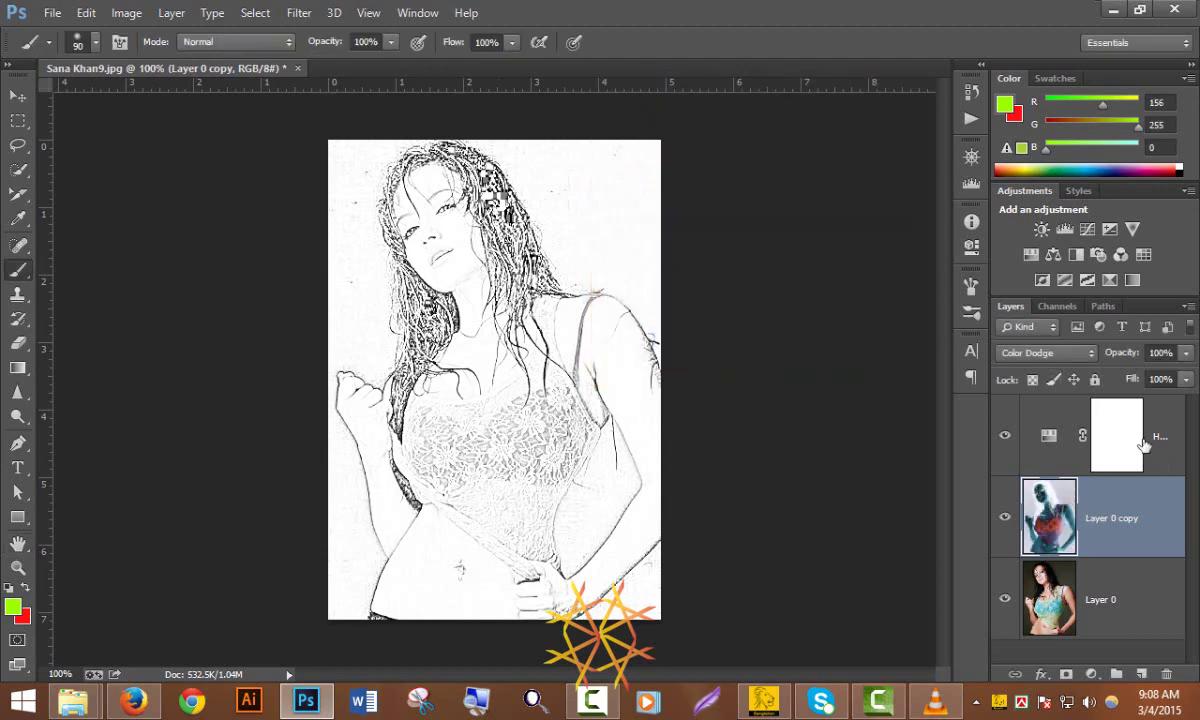
- Add a Levels adjustment layer above the Hue/Saturation layer with the black input level set to 78
left_click(1125, 433)
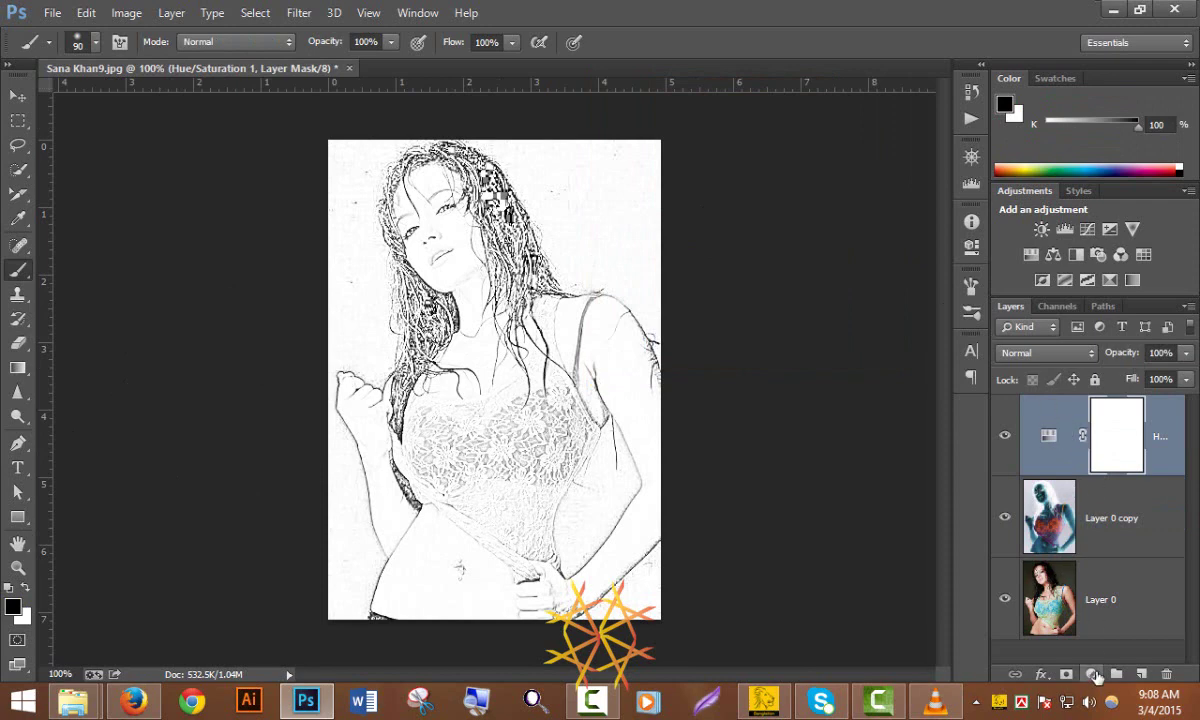
left_click(1098, 683)
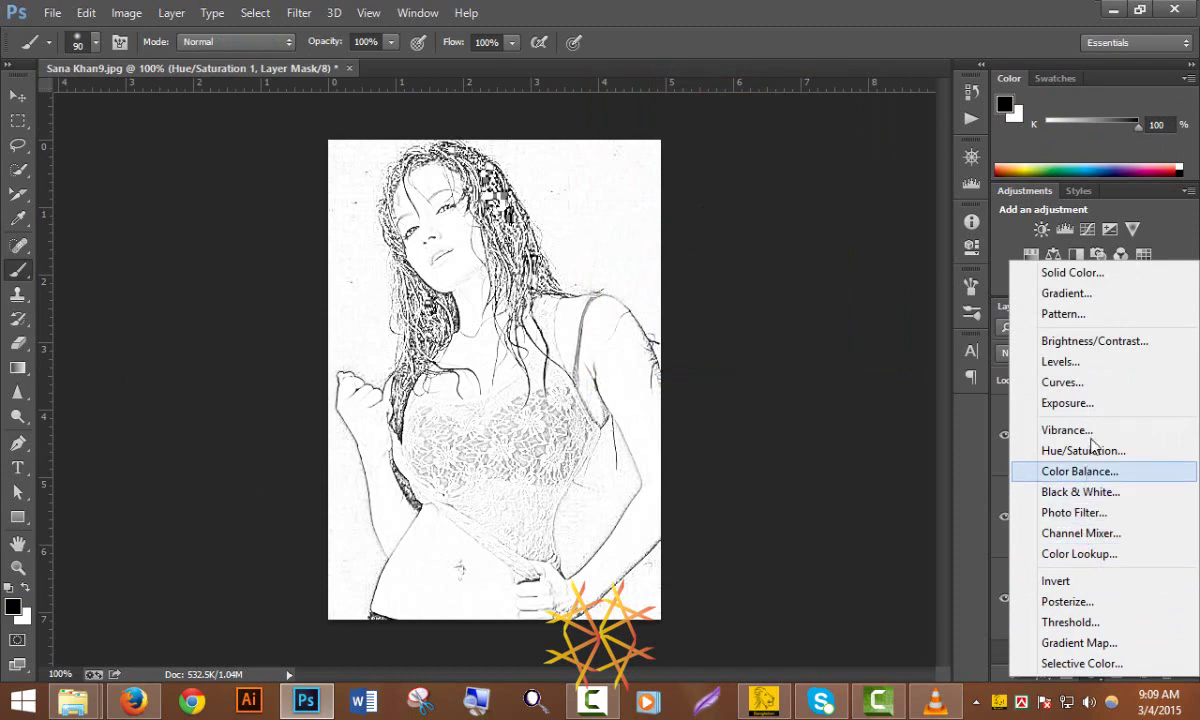
left_click(1100, 363)
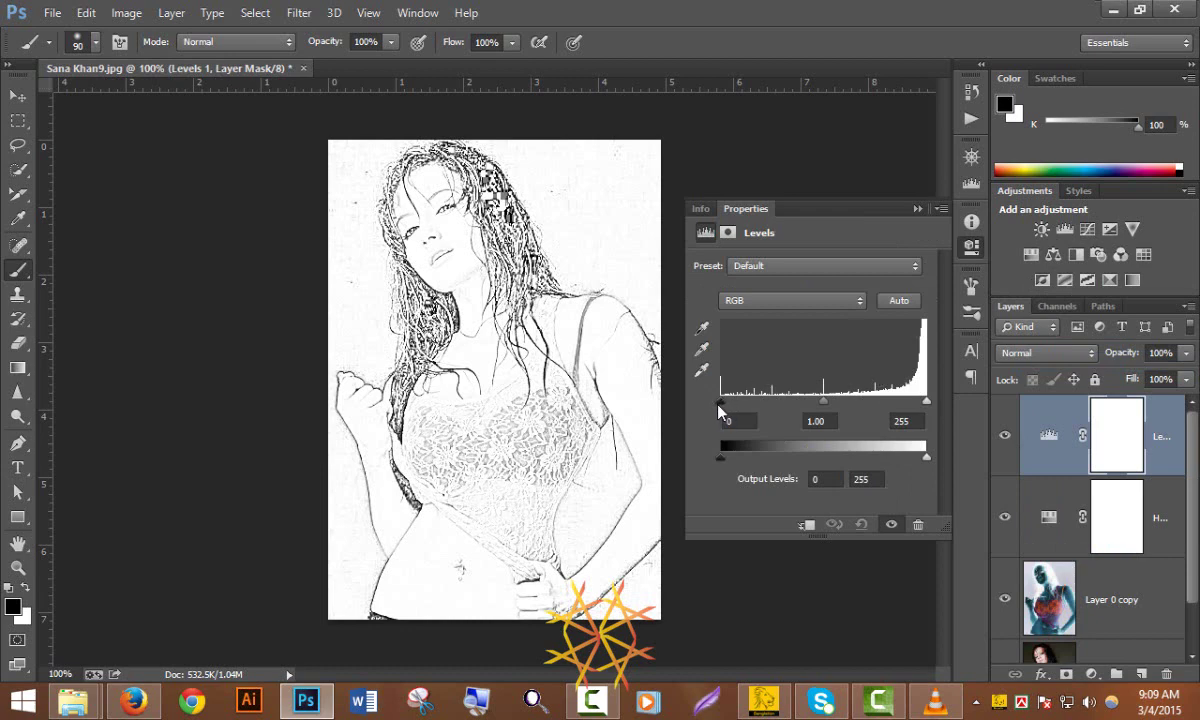
left_click_drag(724, 408, 784, 414)
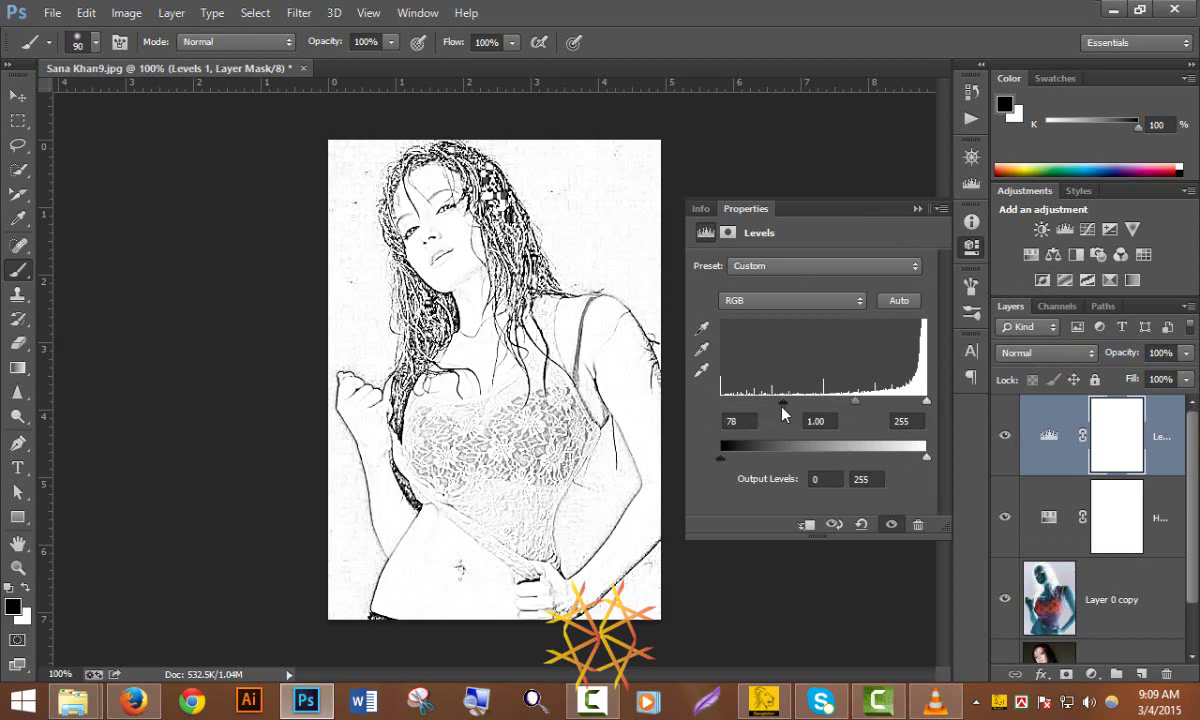
left_click(916, 209)
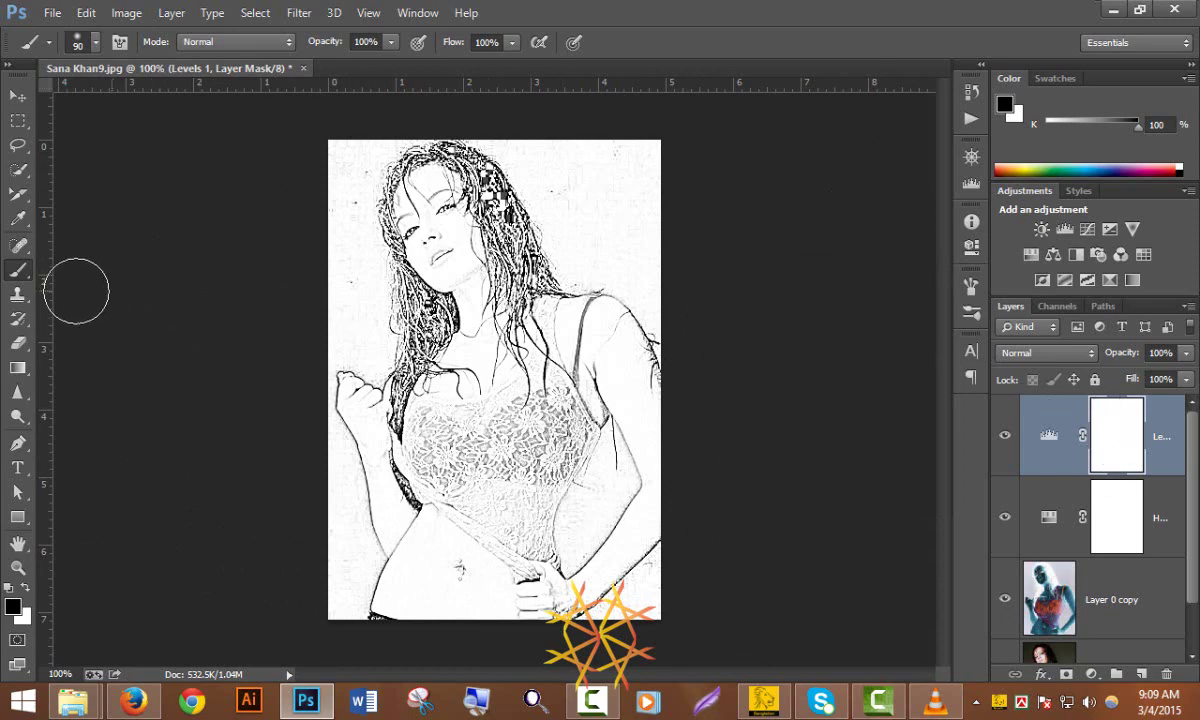
- Paint black on the Levels layer mask over the hair, clothing and lower body with a soft 90 px brush
right_click(19, 272)
left_click(123, 252)
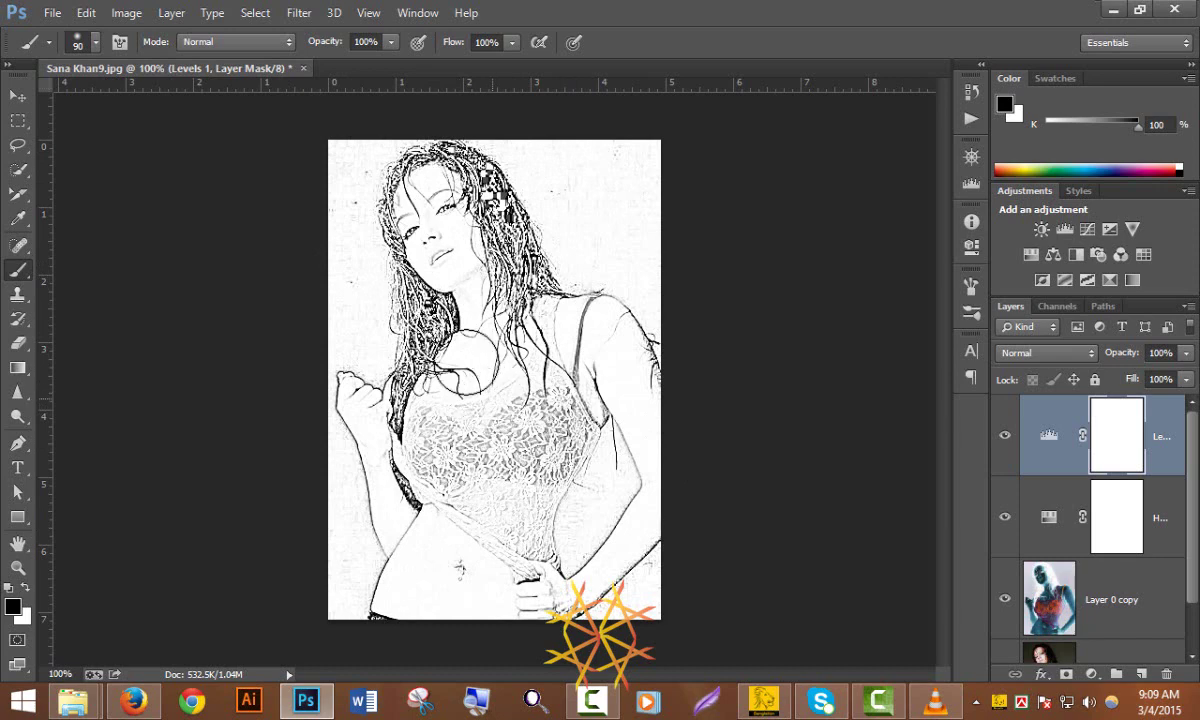
left_click(96, 43)
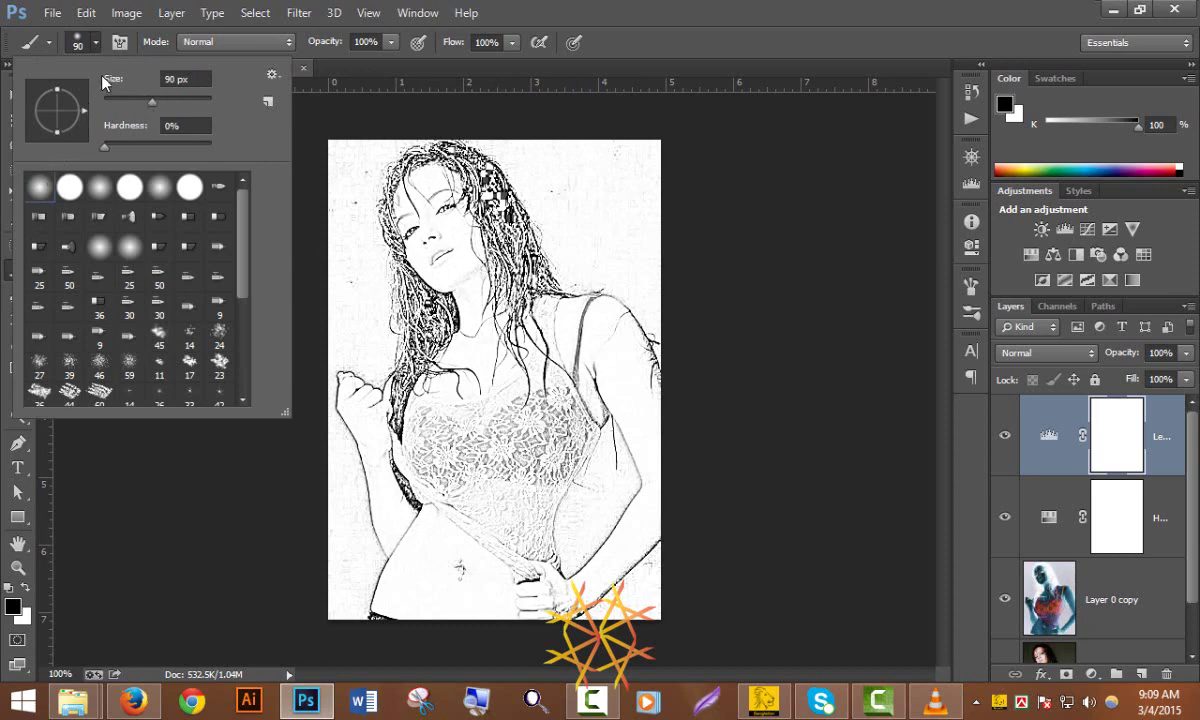
left_click(117, 42)
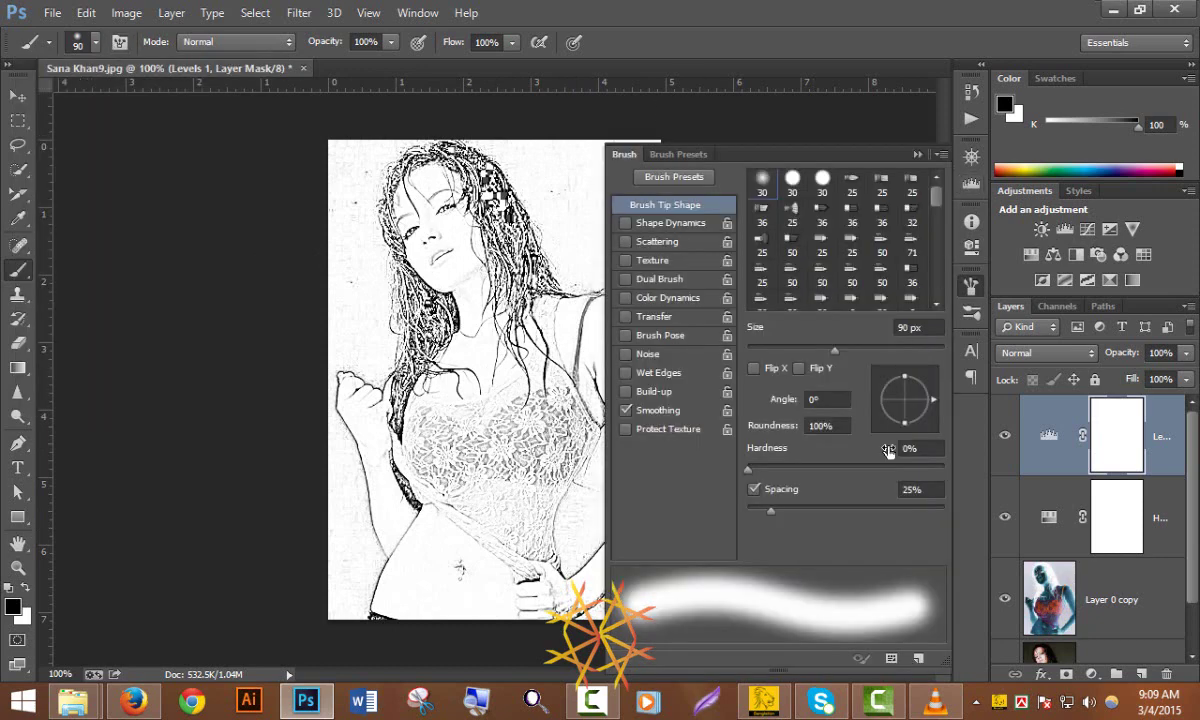
left_click(917, 155)
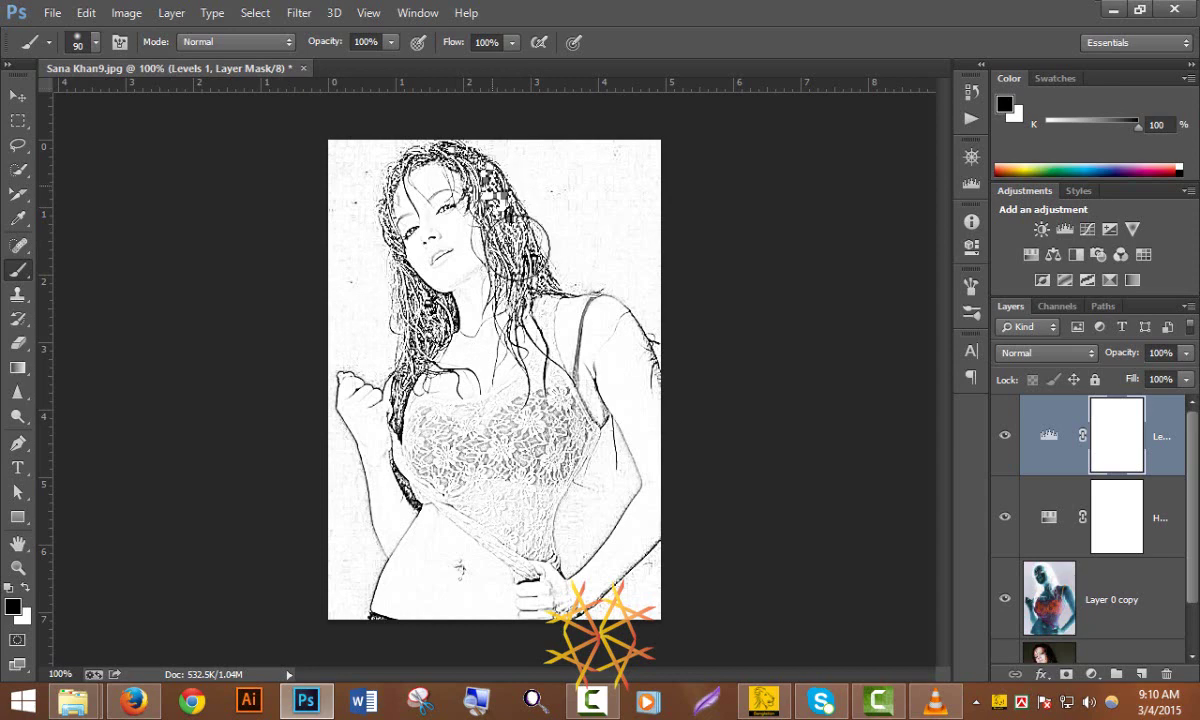
mouse_move(490, 172)
left_mouse_down()
mouse_move(433, 385)
mouse_move(438, 408)
mouse_move(423, 370)
mouse_move(443, 480)
mouse_move(524, 499)
mouse_move(553, 450)
mouse_move(579, 479)
mouse_move(575, 464)
mouse_move(547, 467)
mouse_move(502, 584)
mouse_move(519, 596)
mouse_move(362, 612)
mouse_move(409, 637)
mouse_move(619, 545)
left_mouse_up()
left_click_drag(656, 345, 710, 450)
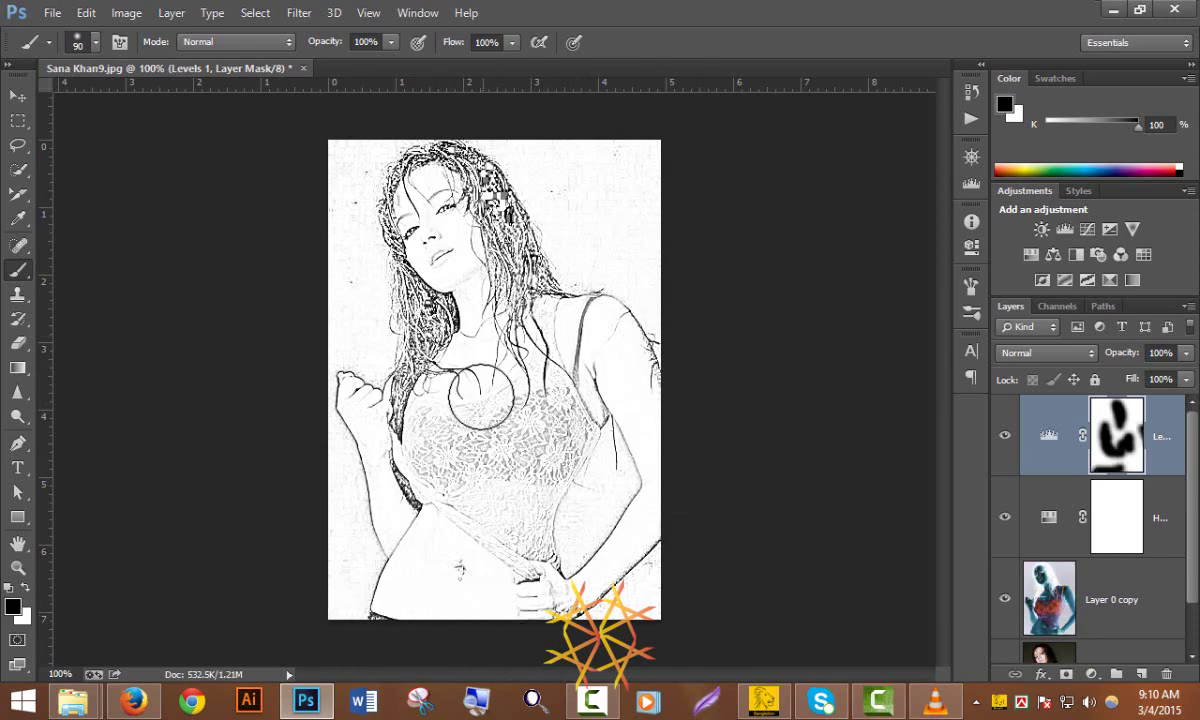
left_click_drag(475, 615, 446, 562)
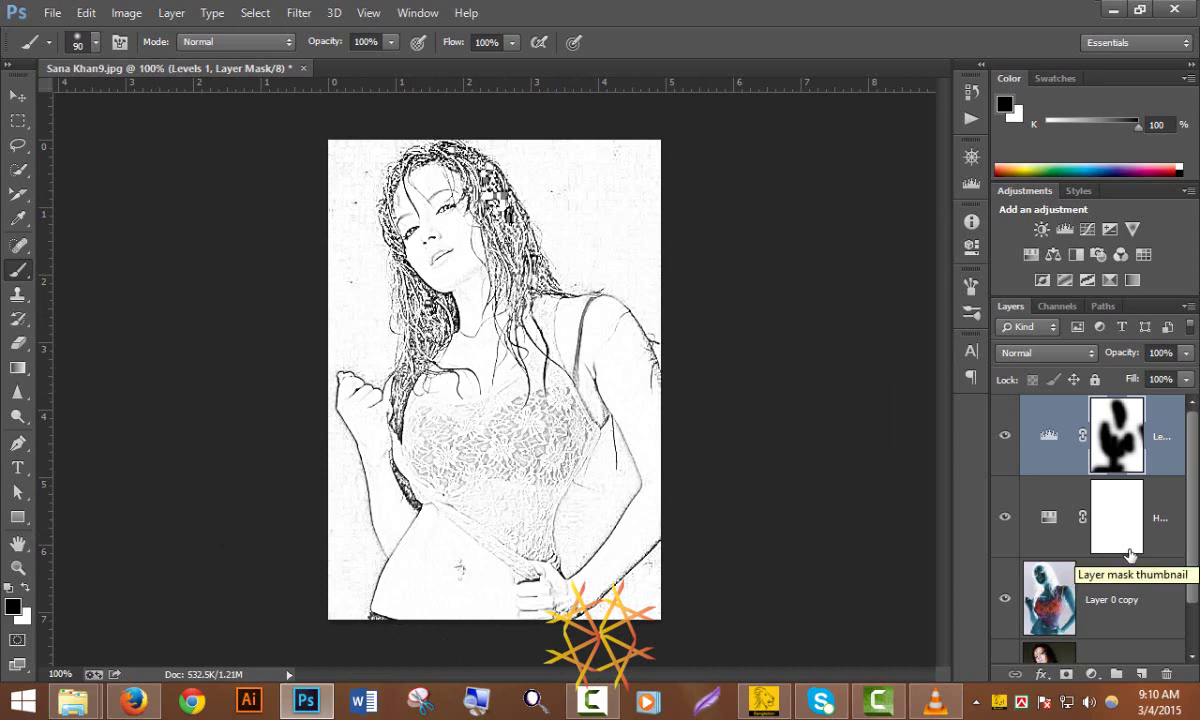
- Select all layers from Levels down to Layer 0 and stamp them into a new merged layer on top
scroll(1125, 648, "down", 1)
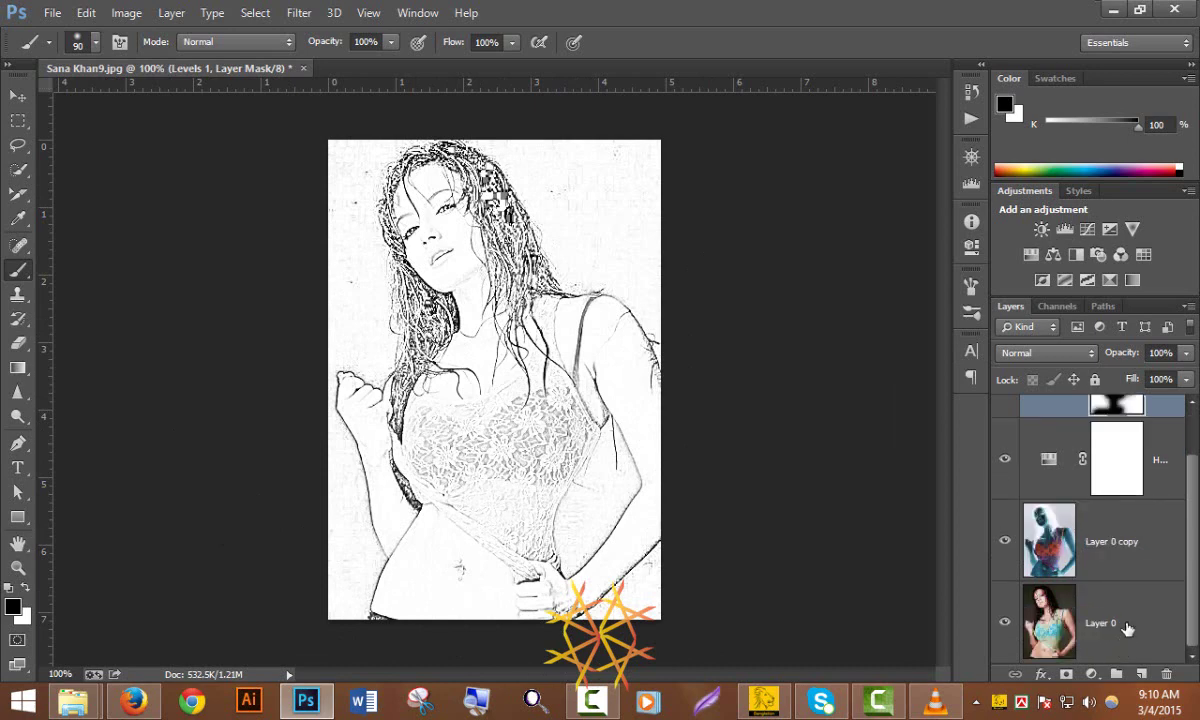
left_click(1127, 623, "shift")
scroll(1130, 616, "up", 1)
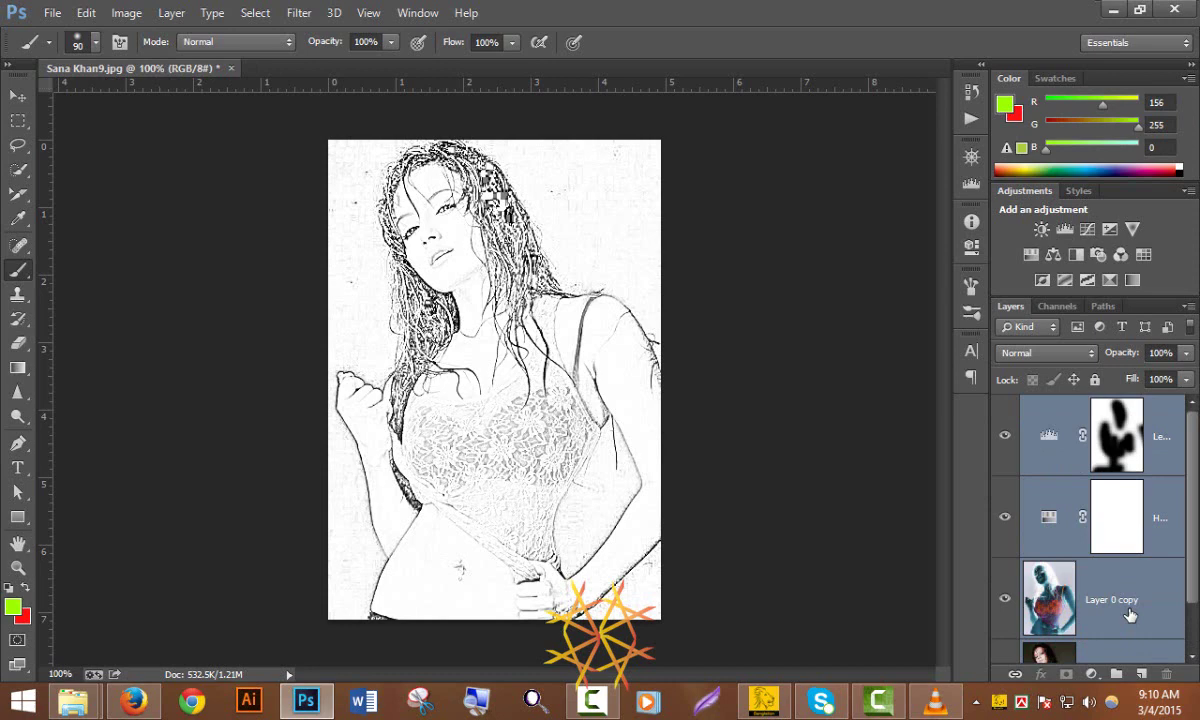
key("ctrl+shift+alt+e")
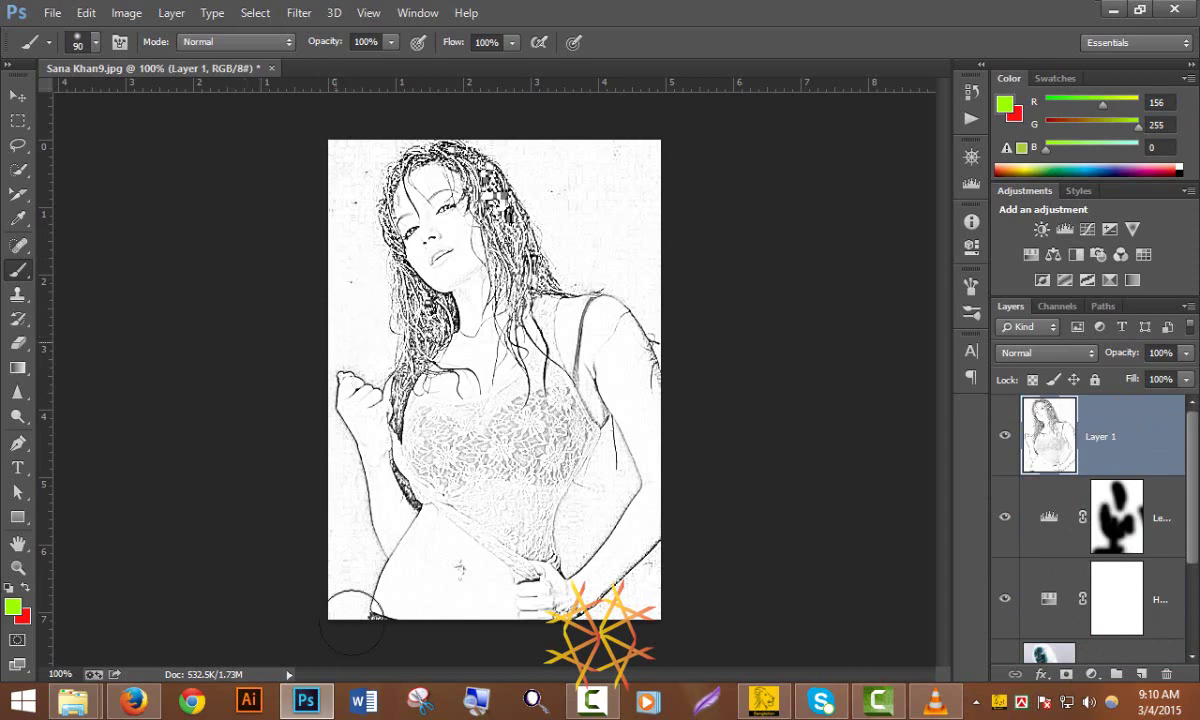
- Set the foreground color to white (ffffff) and brush over the specks in the background around the figure on the merged layer
key("i")
left_click(12, 608)
left_click_drag(695, 222, 623, 128)
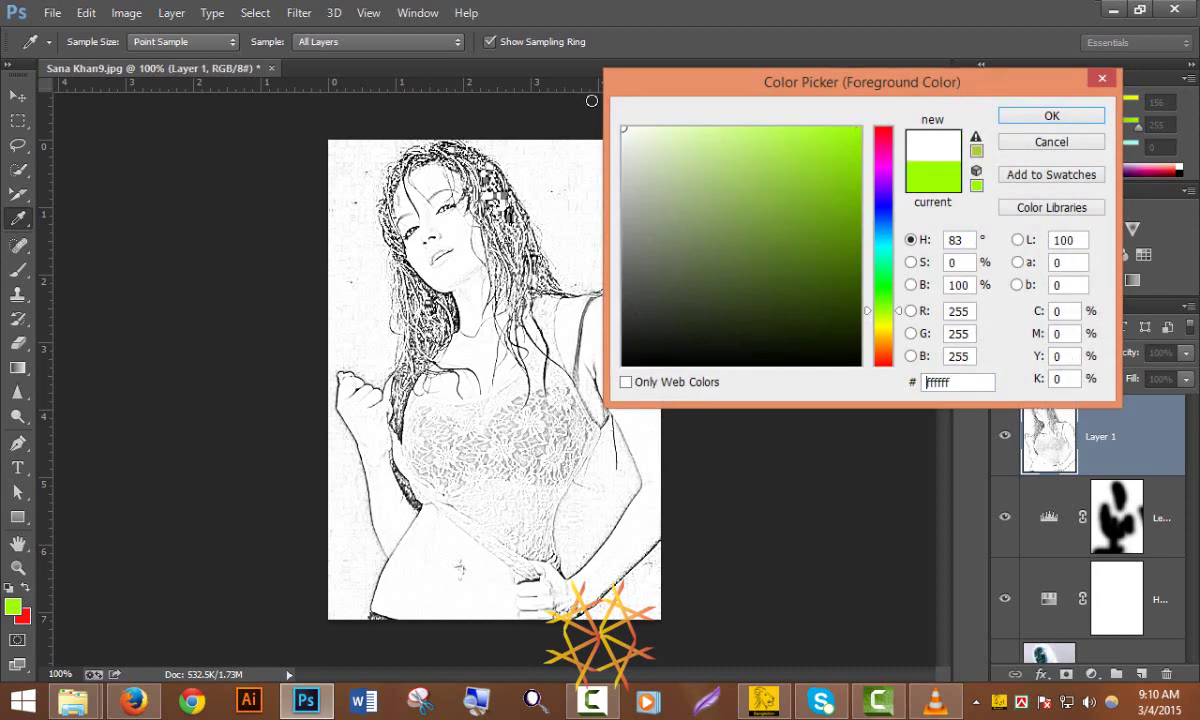
left_click(1052, 118)
key("b")
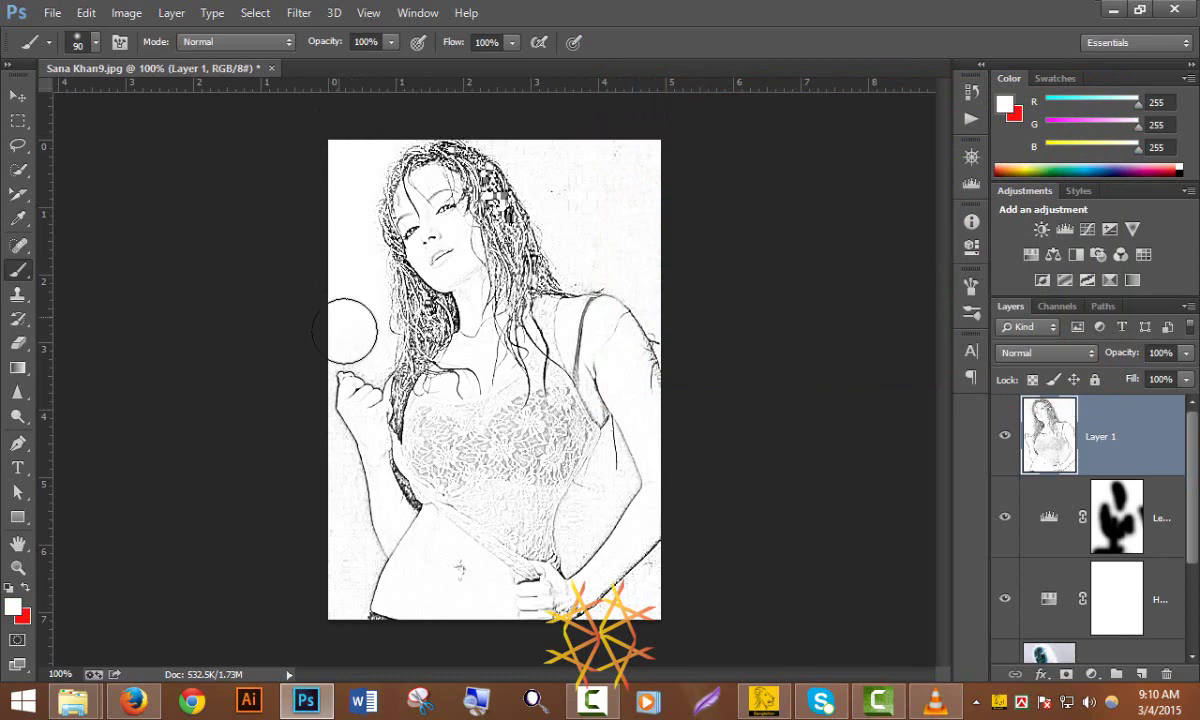
left_click_drag(643, 212, 532, 141)
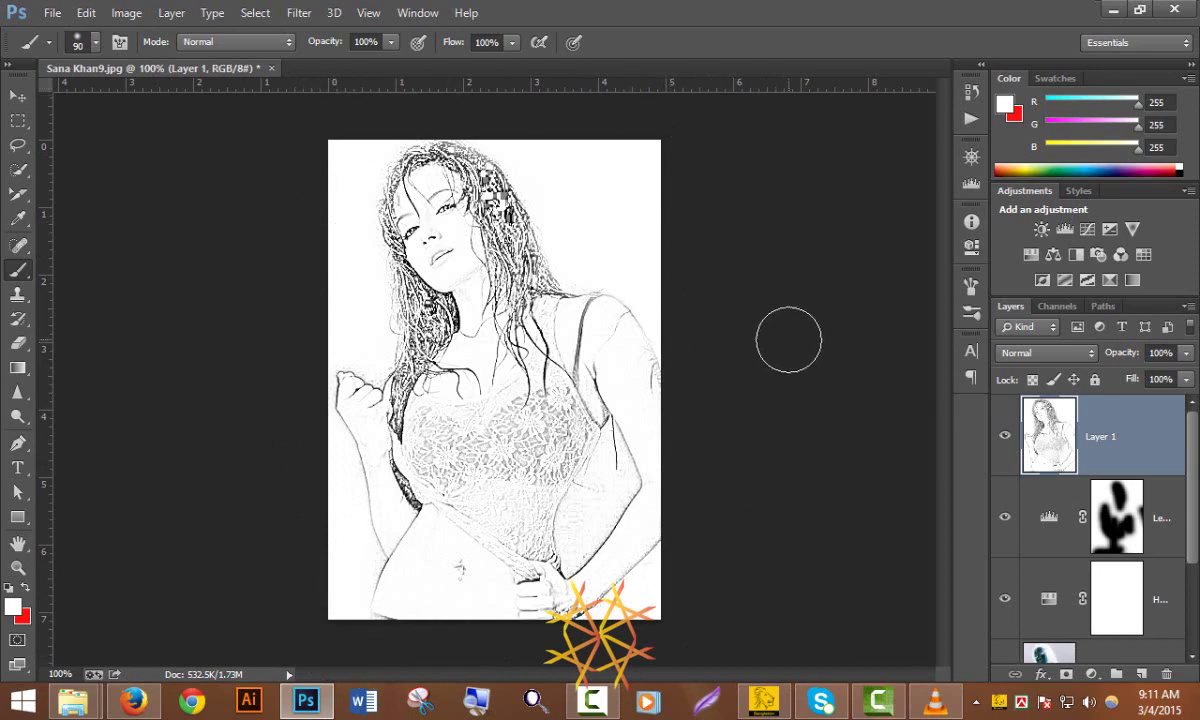
left_click(500, 347, "ctrl")
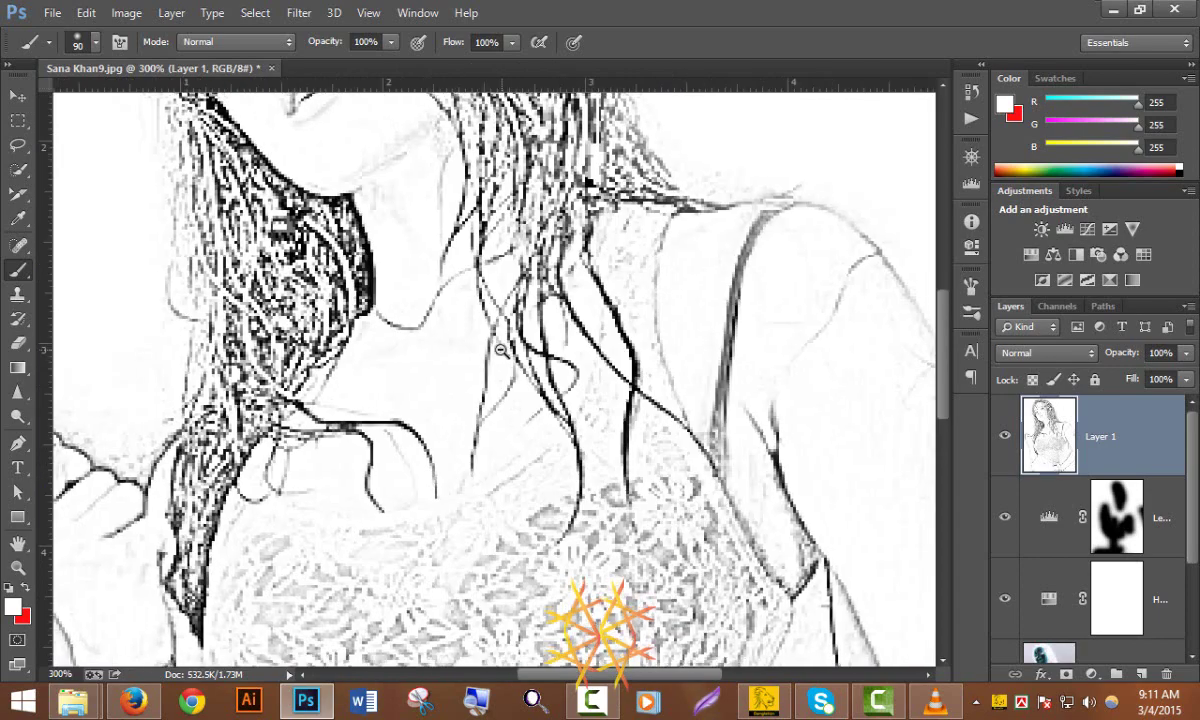
left_click(501, 350, "alt")
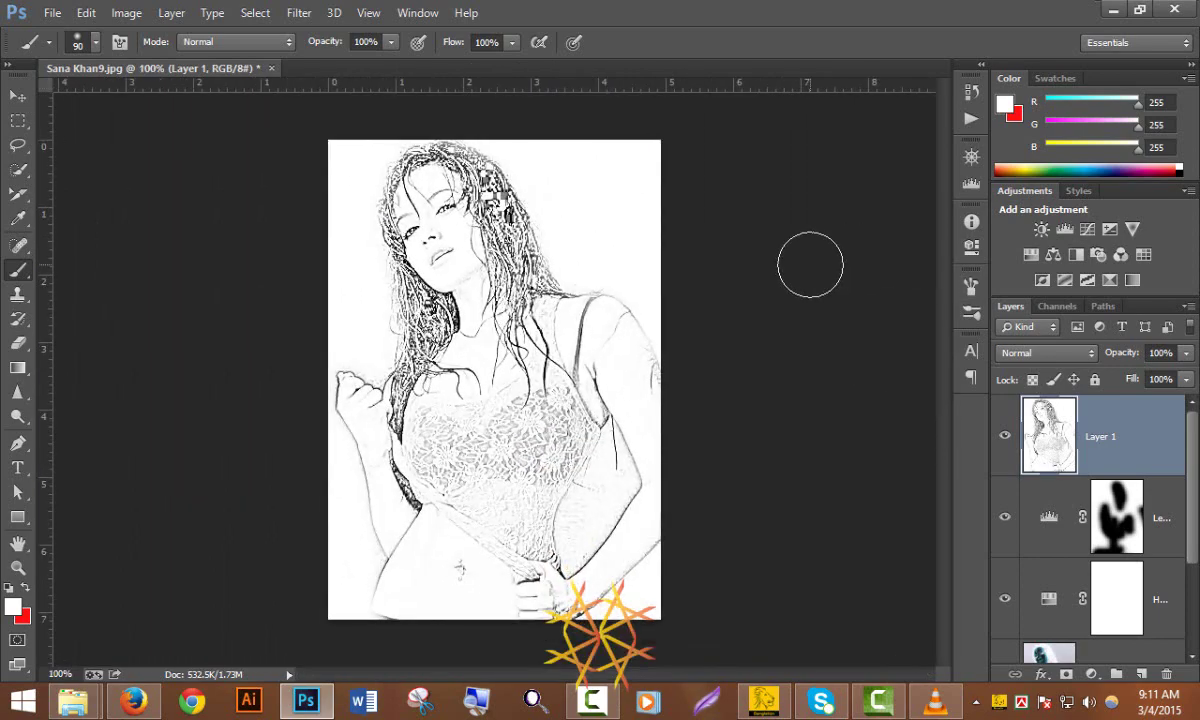